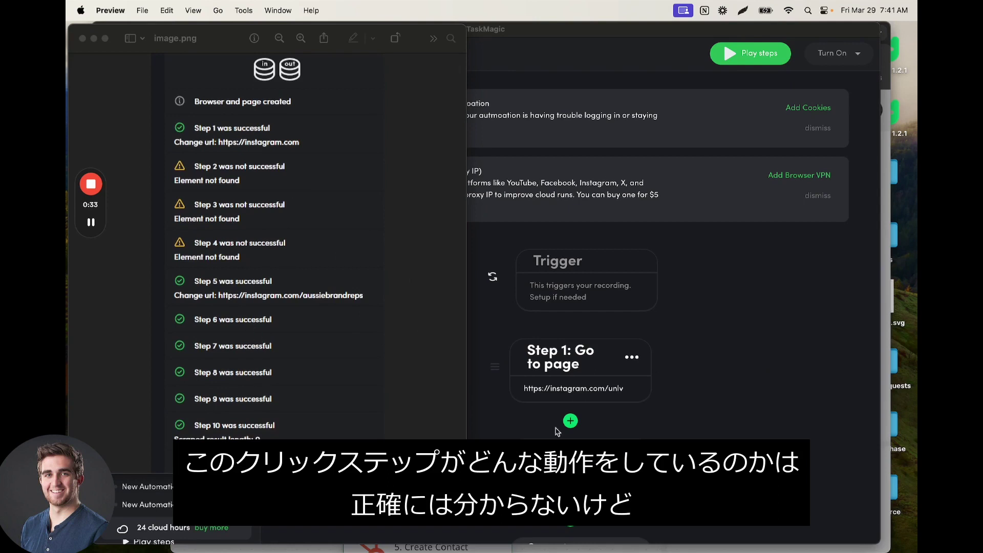
Step: Open the automation in recording mode from the insertion point after Step 1, and arrange the browser and step list side by side
scroll(557, 431, down, 3)
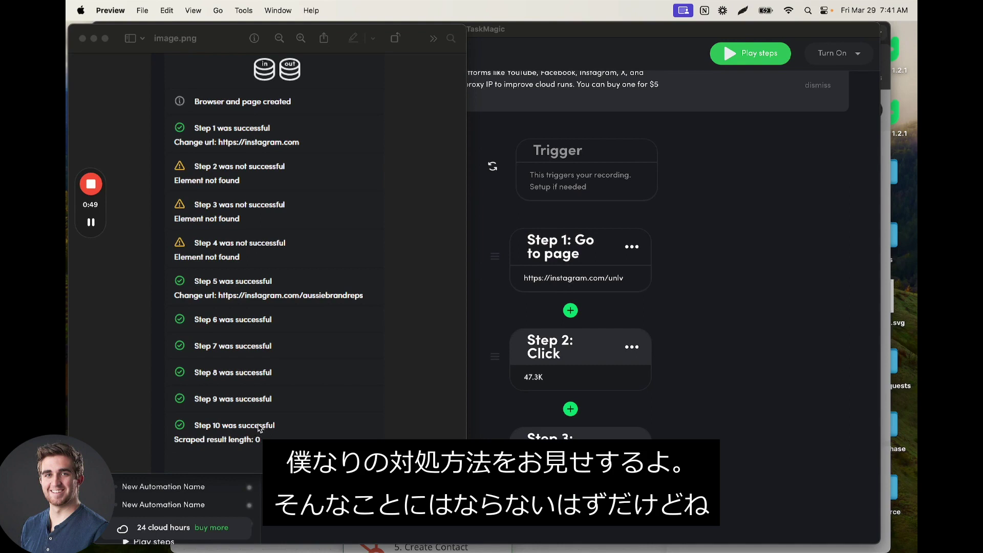
click(646, 295)
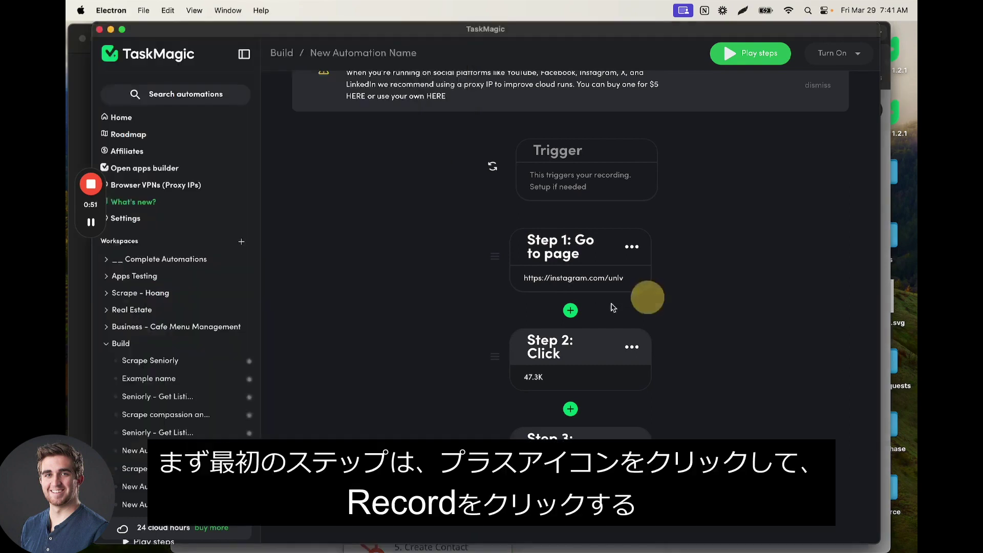
click(570, 311)
click(438, 186)
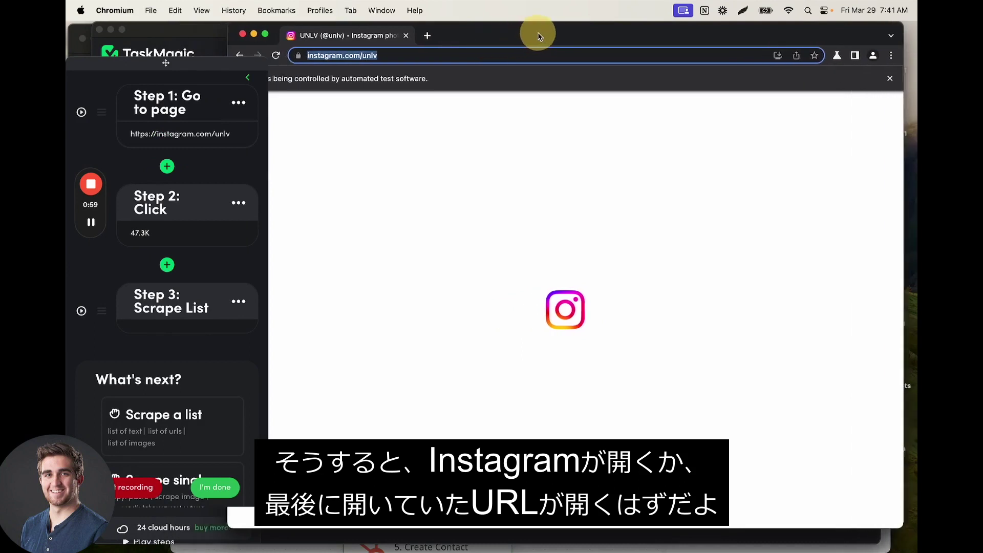
drag(539, 36, 550, 35)
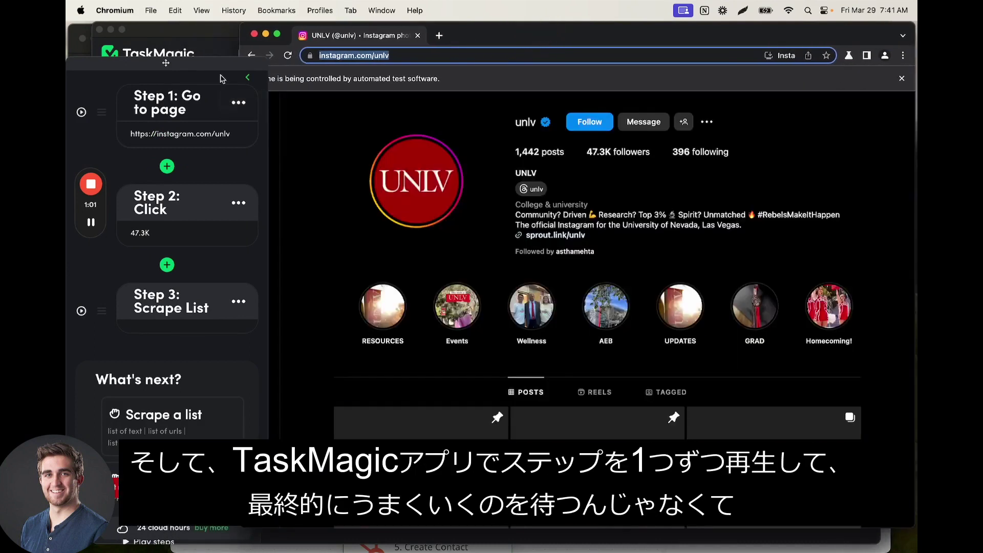
drag(211, 61, 218, 28)
Step: Test-run the Step 2 Click step on the UNLV Instagram profile
mouse_move(548, 527)
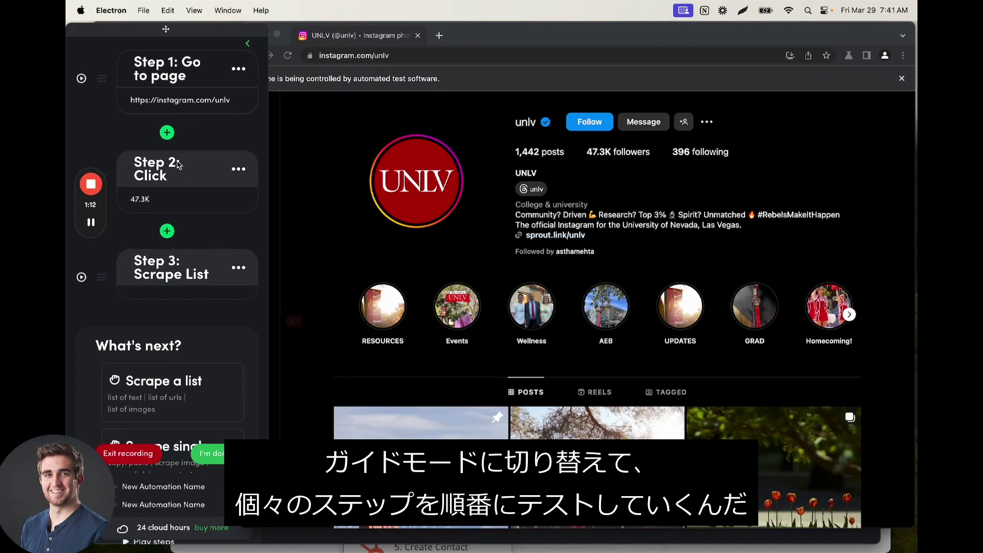
click(89, 170)
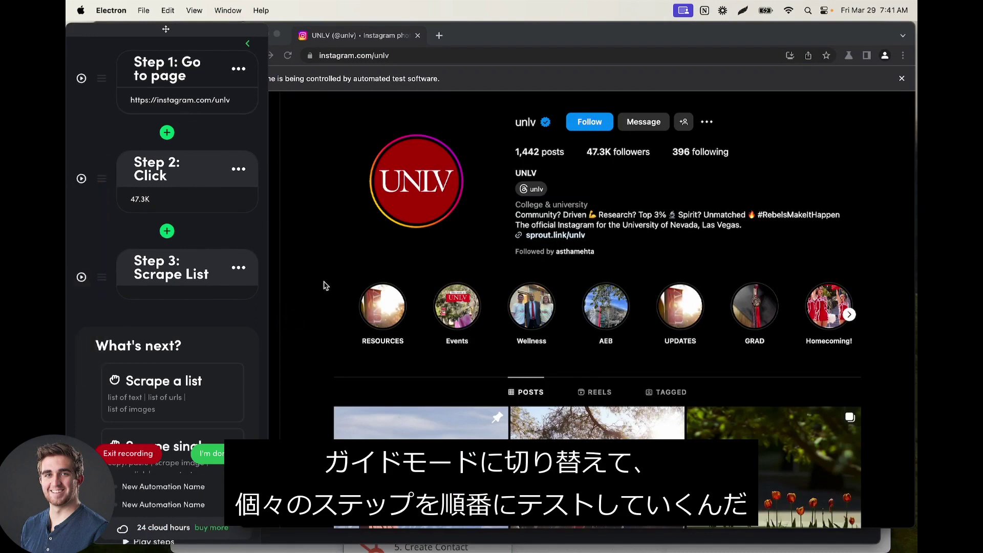
click(528, 44)
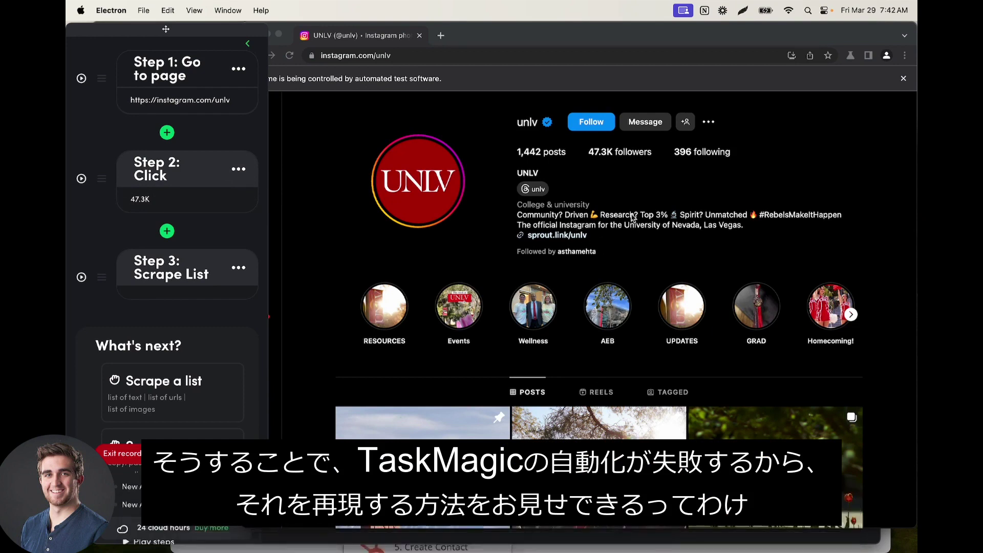
click(81, 180)
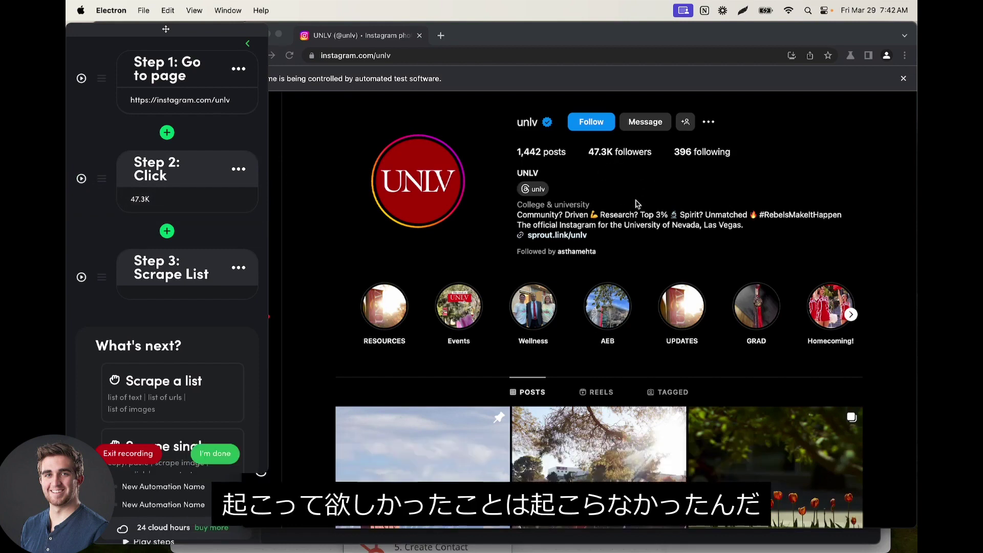
Step: Examine the selectors of the Step 2 Click step and leave them as they are
click(243, 177)
click(210, 289)
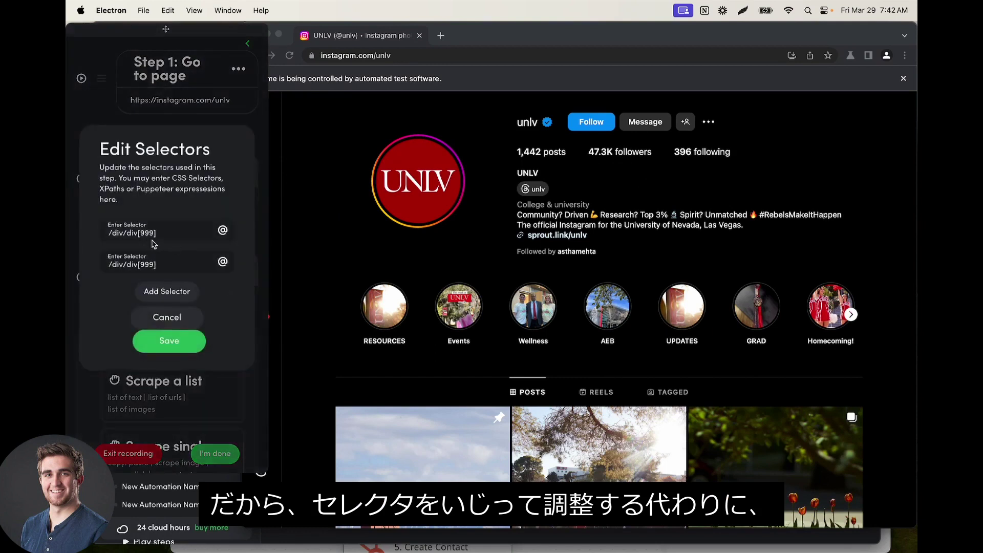
click(167, 319)
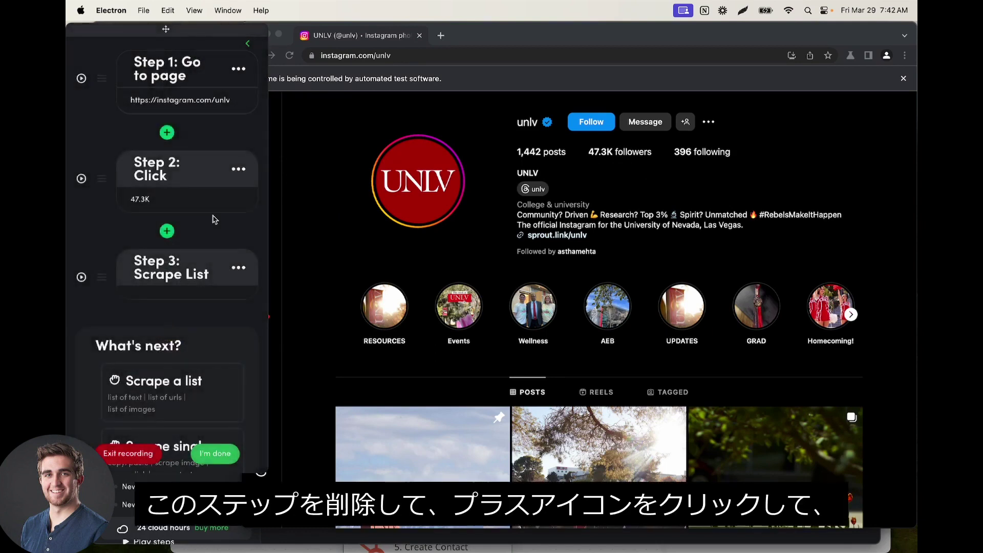
Step: Delete the Step 2 Click step and record a new Click step after Go to page on the 47.3K followers link
click(238, 169)
click(208, 308)
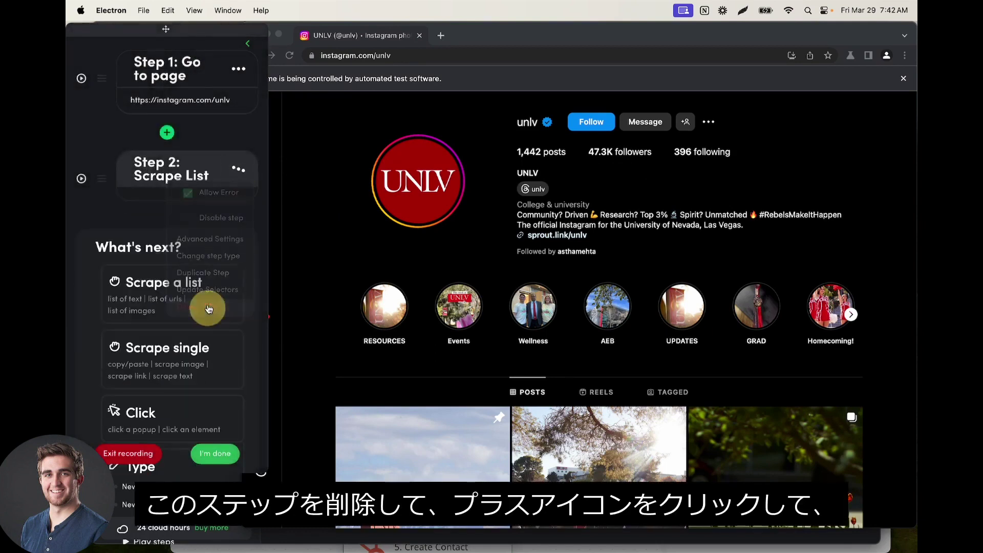
click(167, 132)
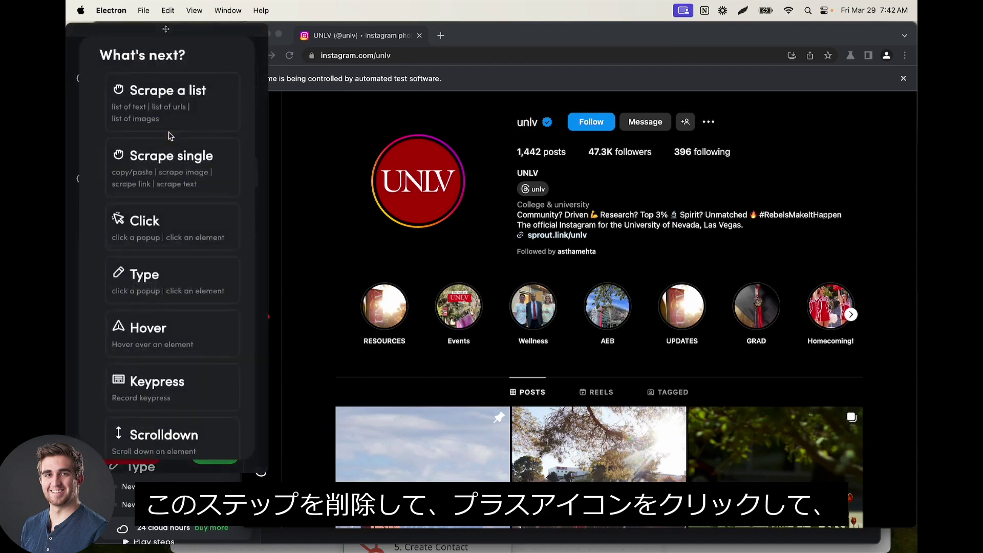
click(148, 221)
click(608, 157)
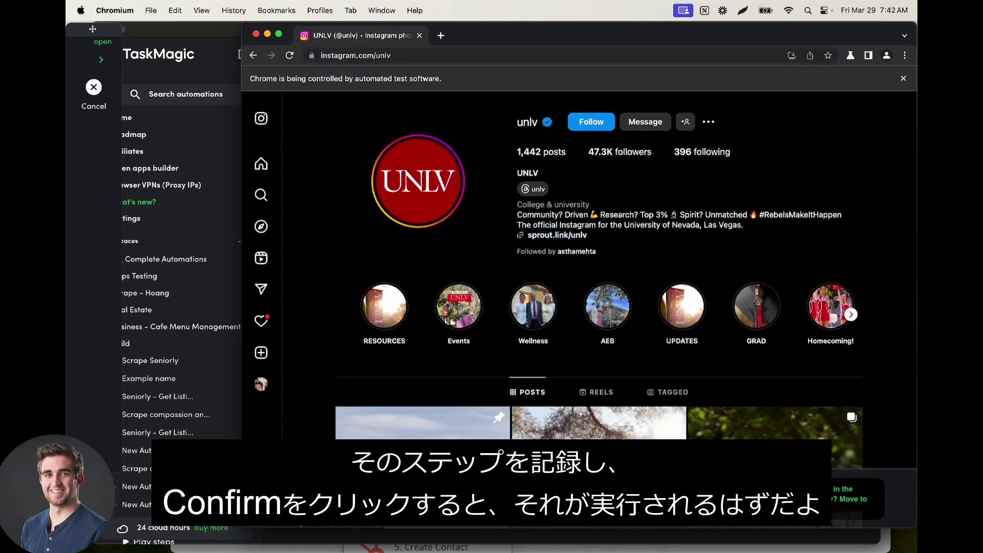
click(615, 153)
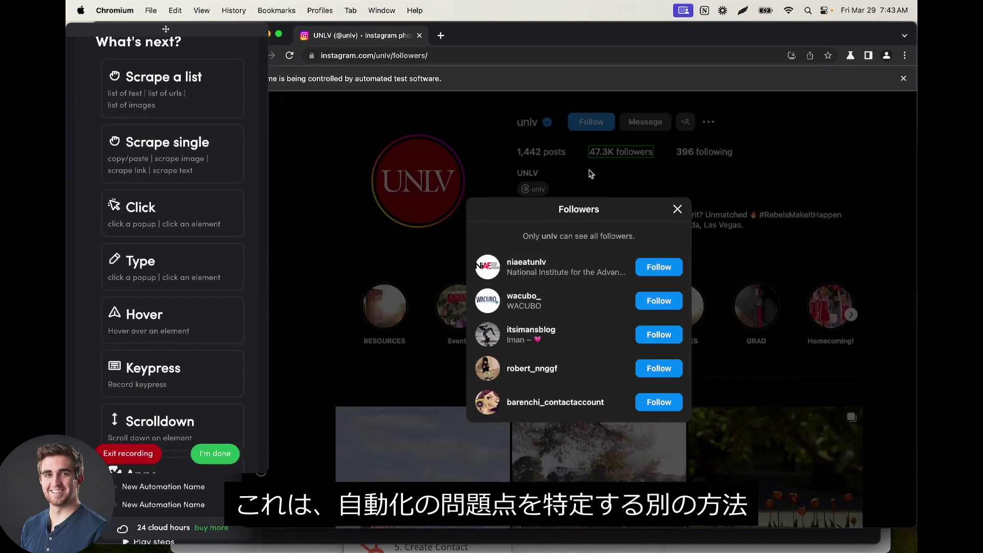
Step: Reorder the automation so the new 47.3K followers Click step comes before the Scrape List step
scroll(175, 197, up, 3)
scroll(176, 197, down, 7)
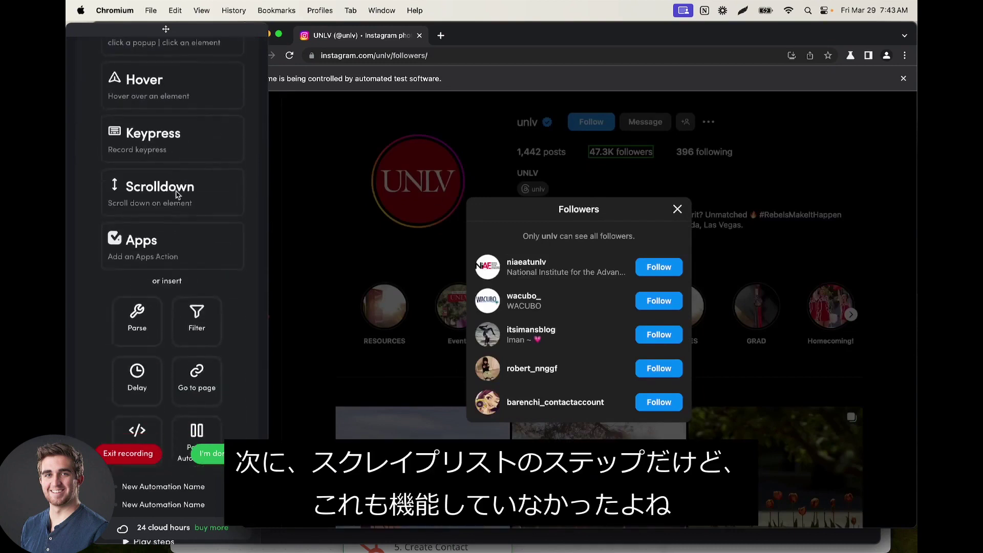
scroll(177, 194, down, 6)
click(165, 385)
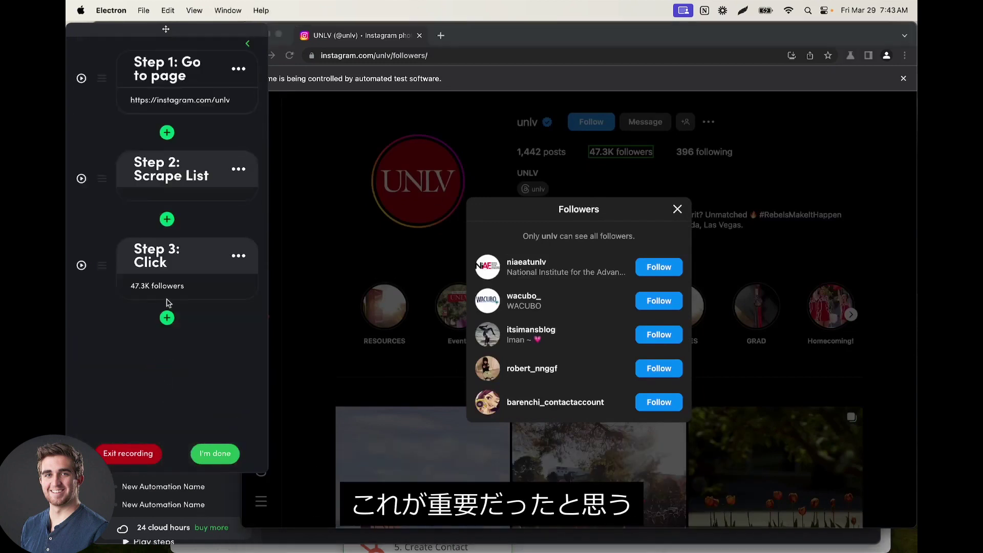
drag(101, 273, 102, 159)
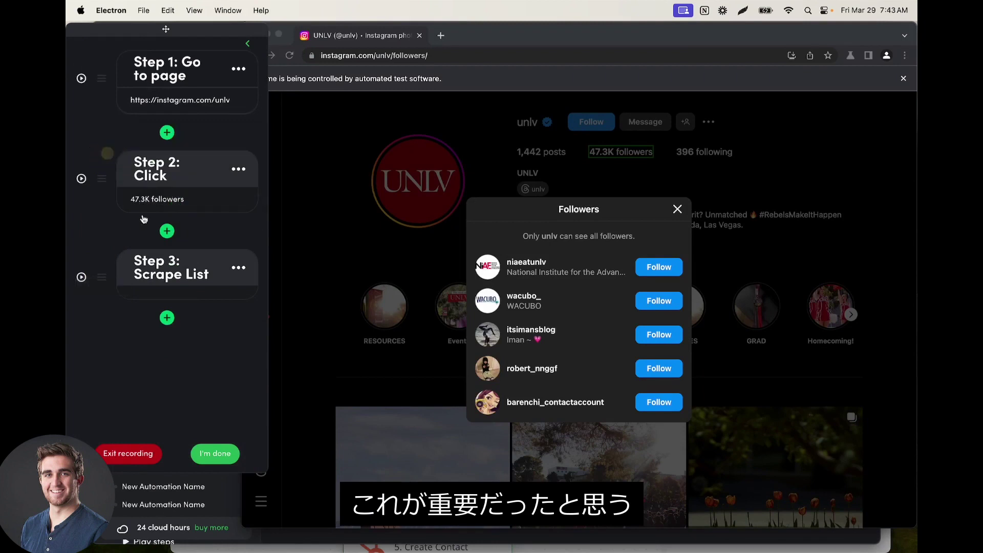
Step: Test-run the Scrape List step on the followers list and rerun the Go to page step
click(80, 277)
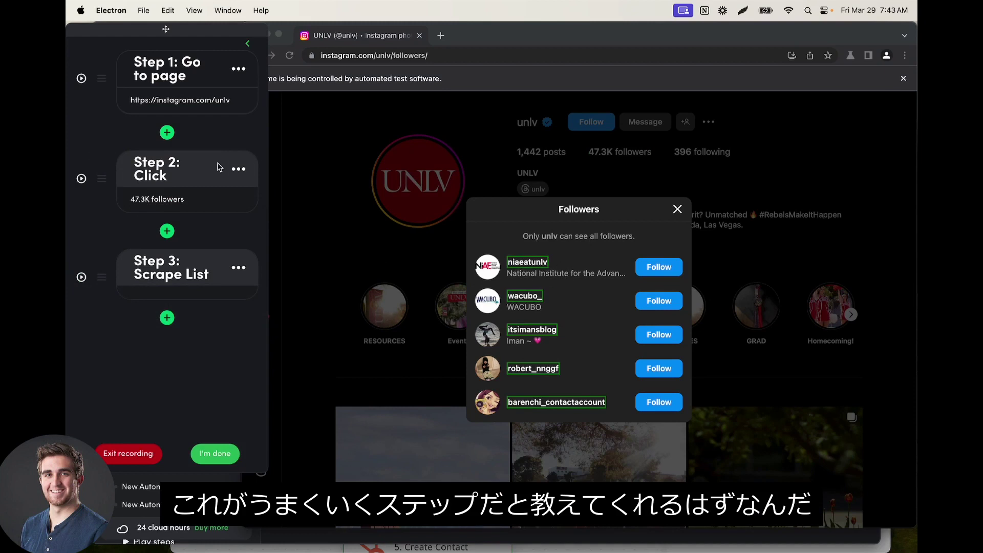
click(82, 78)
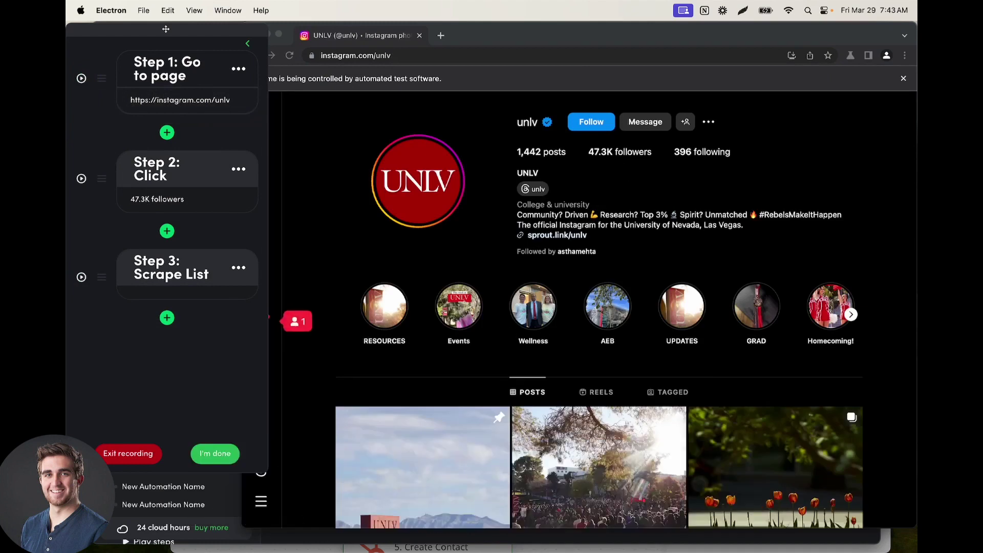
Step: Examine the run log in image.png for unsuccessful steps and close the image
click(766, 535)
click(614, 531)
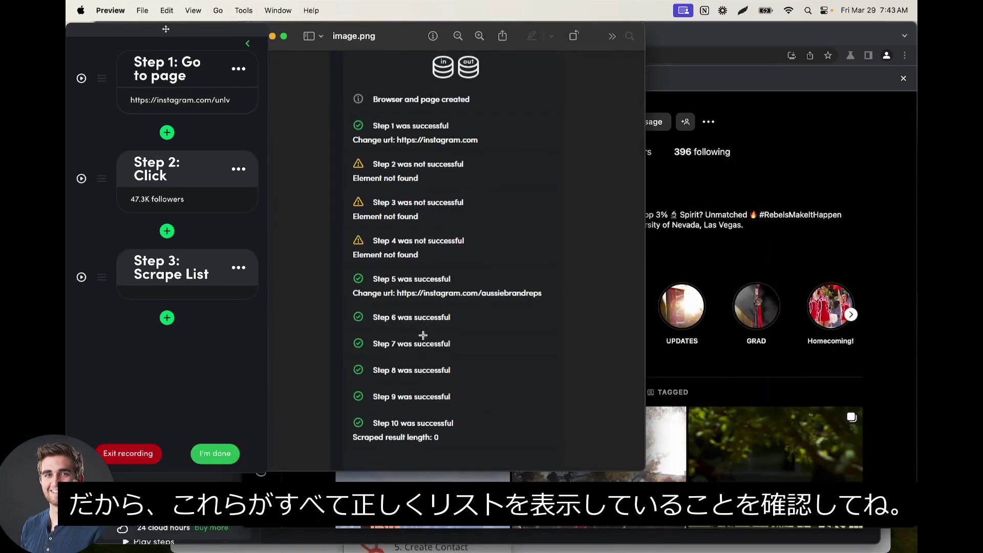
drag(299, 40, 396, 40)
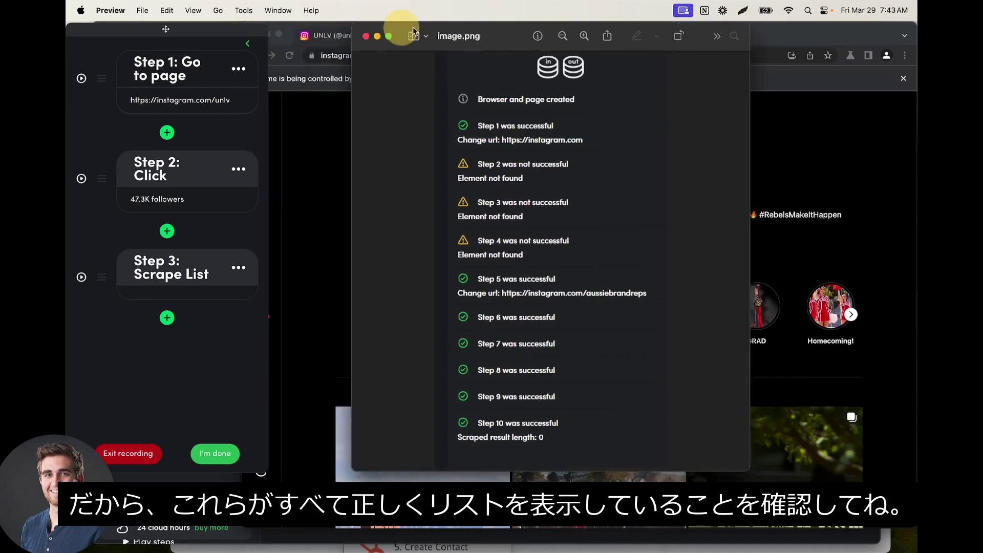
click(365, 36)
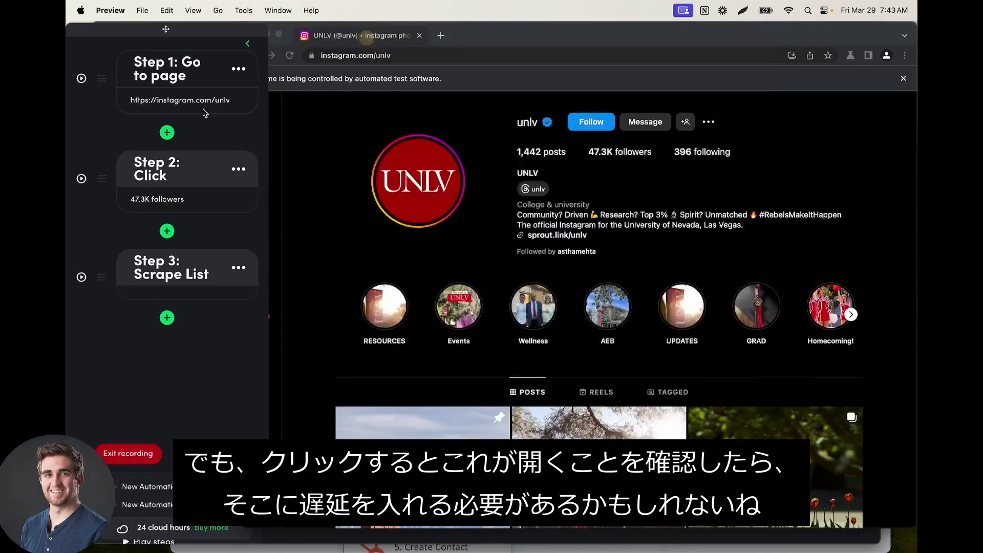
Step: Test-run the followers Click step and insert a Delay step of .05 minute directly after it
click(81, 178)
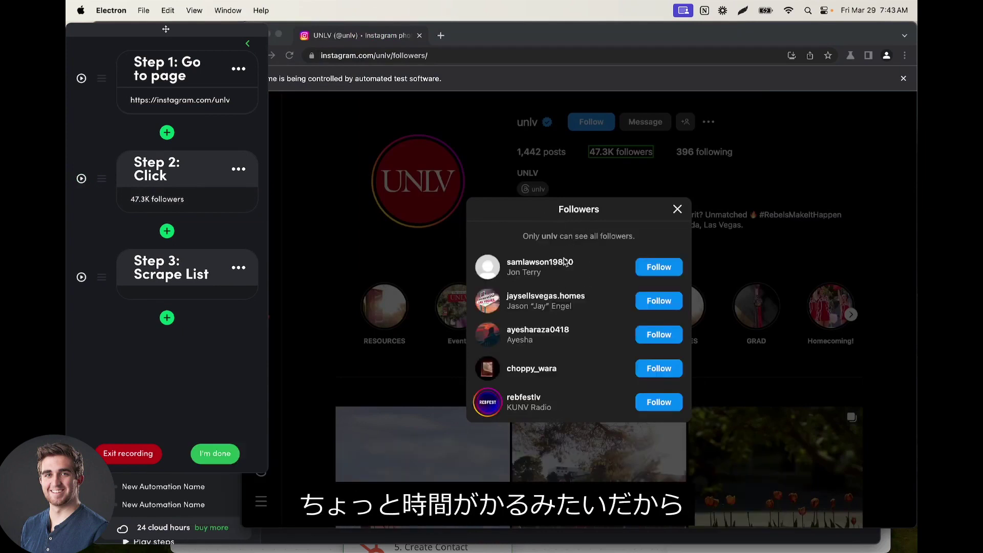
click(167, 231)
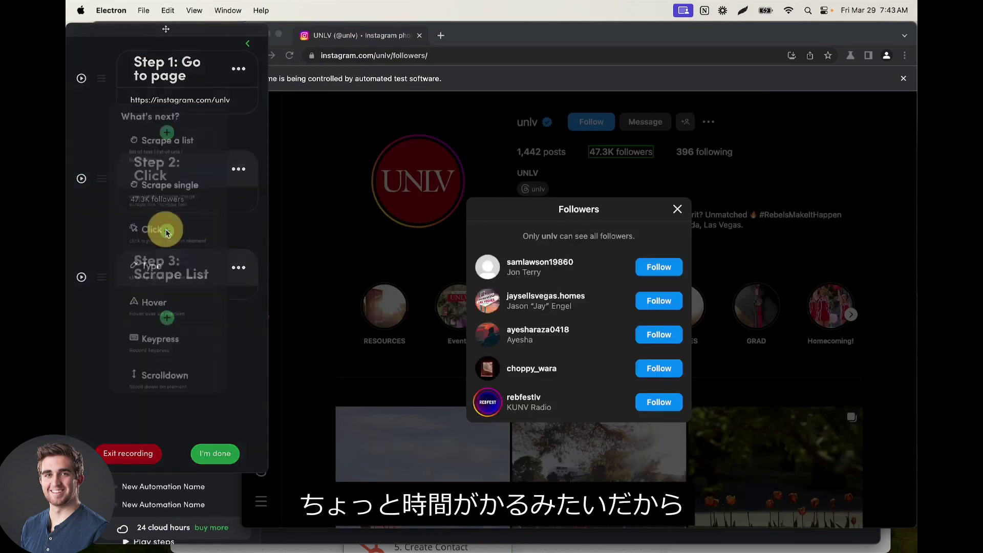
scroll(161, 354, down, 10)
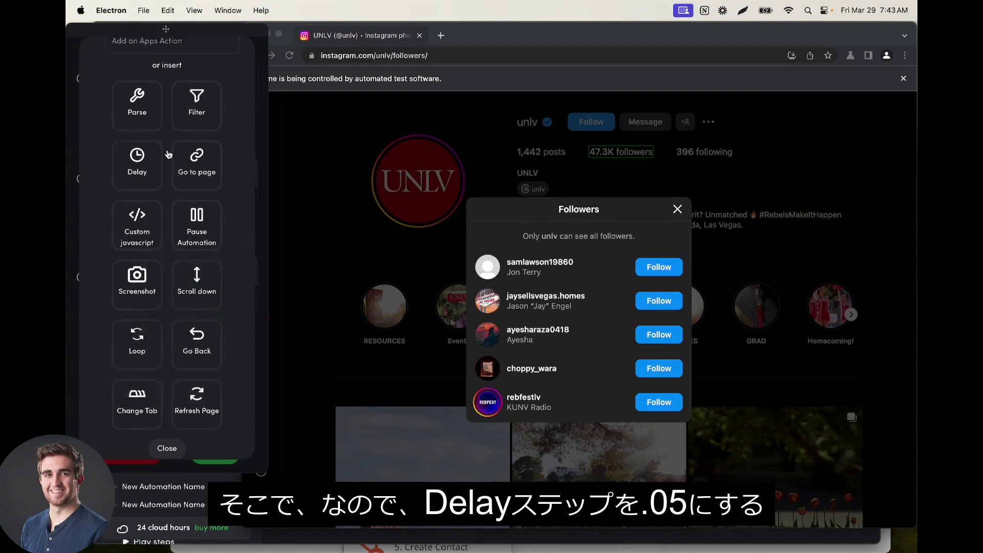
click(137, 166)
click(105, 245)
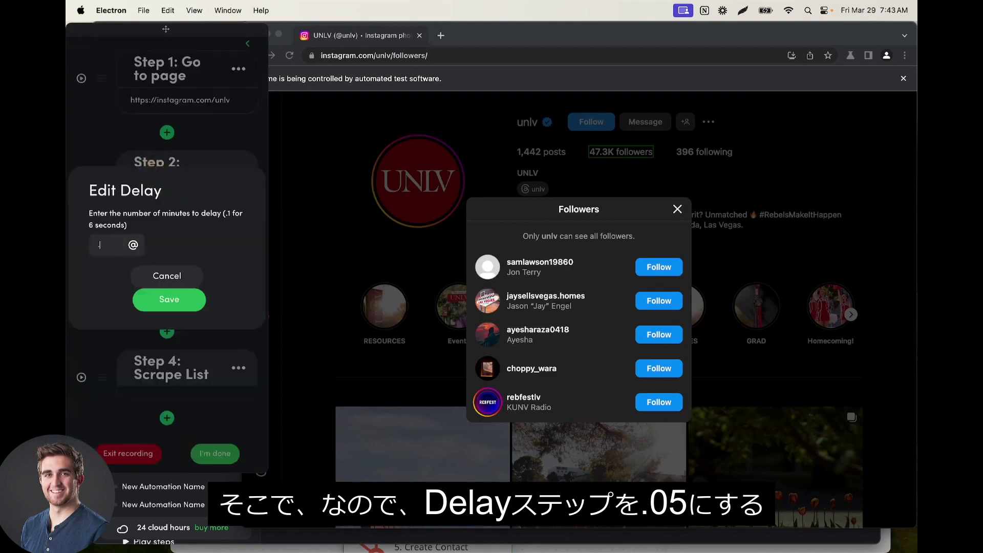
text(.05)
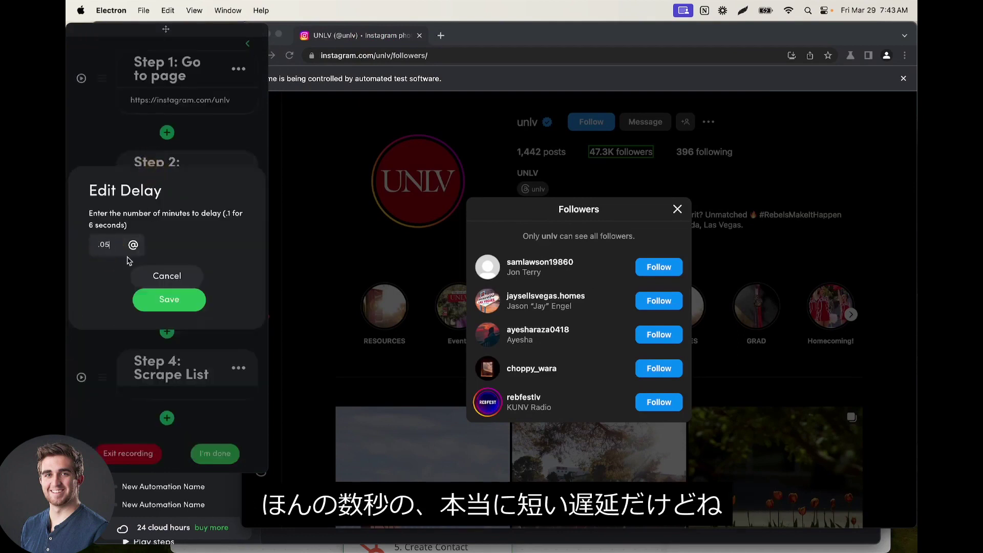
click(167, 299)
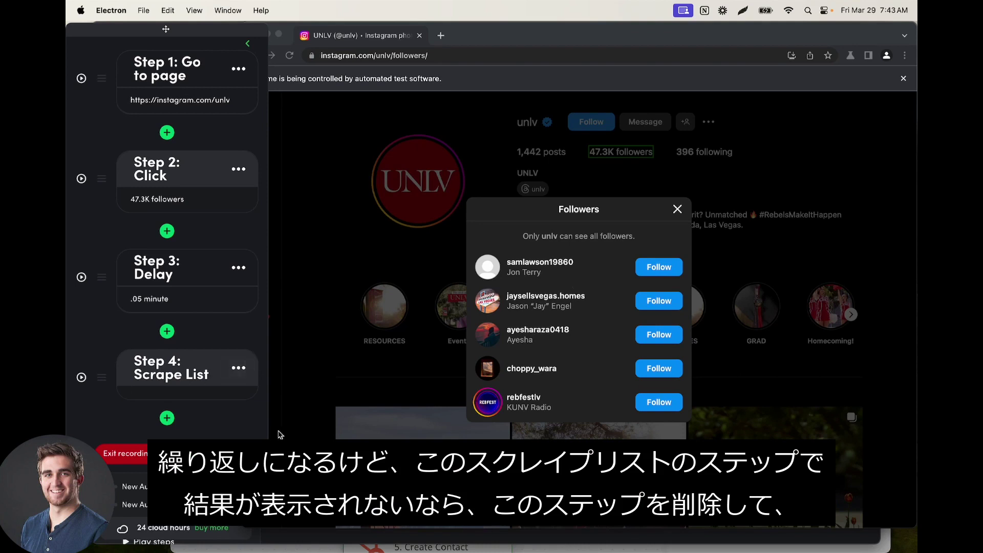
Step: Delete the Scrape List step and record a new one after the Delay, selecting the first two follower usernames as the list
click(238, 369)
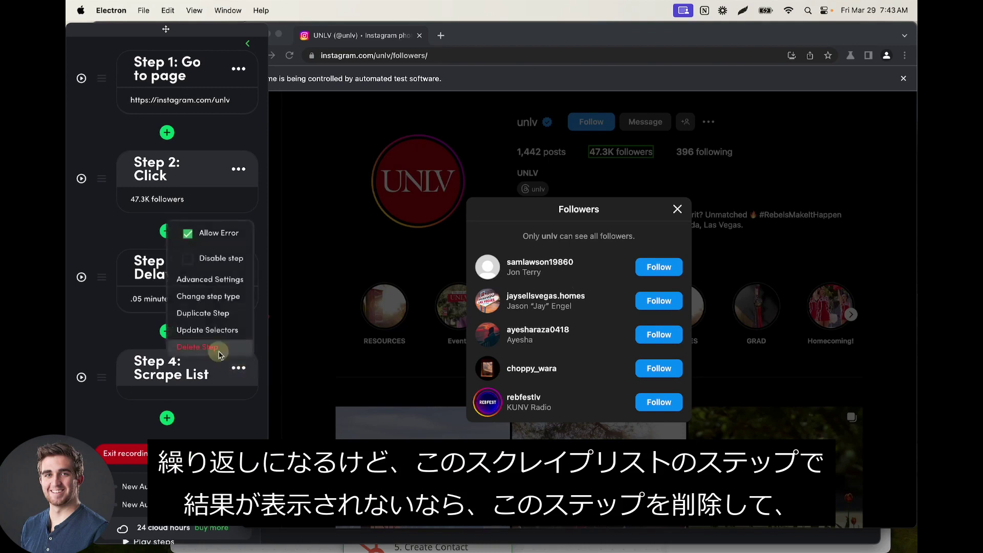
click(245, 332)
click(166, 333)
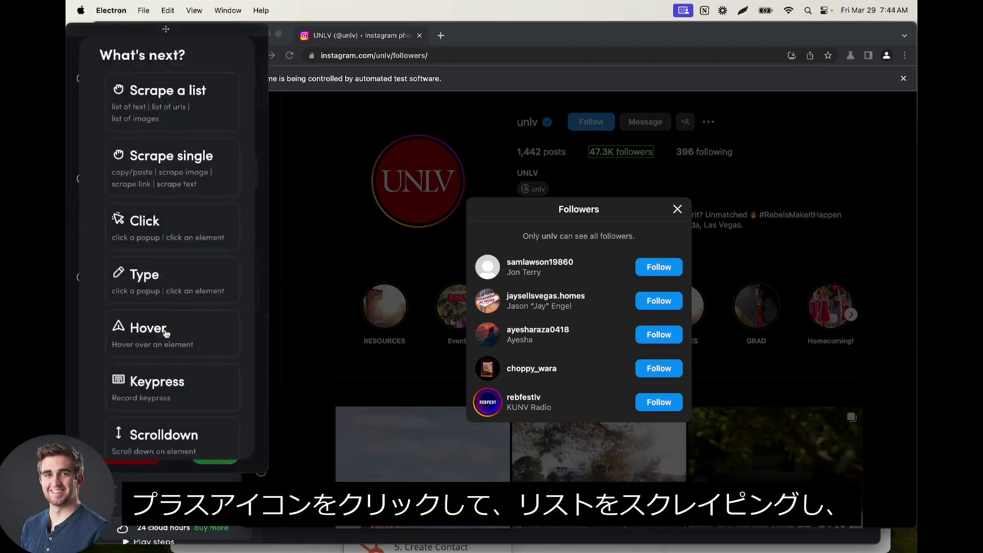
click(167, 105)
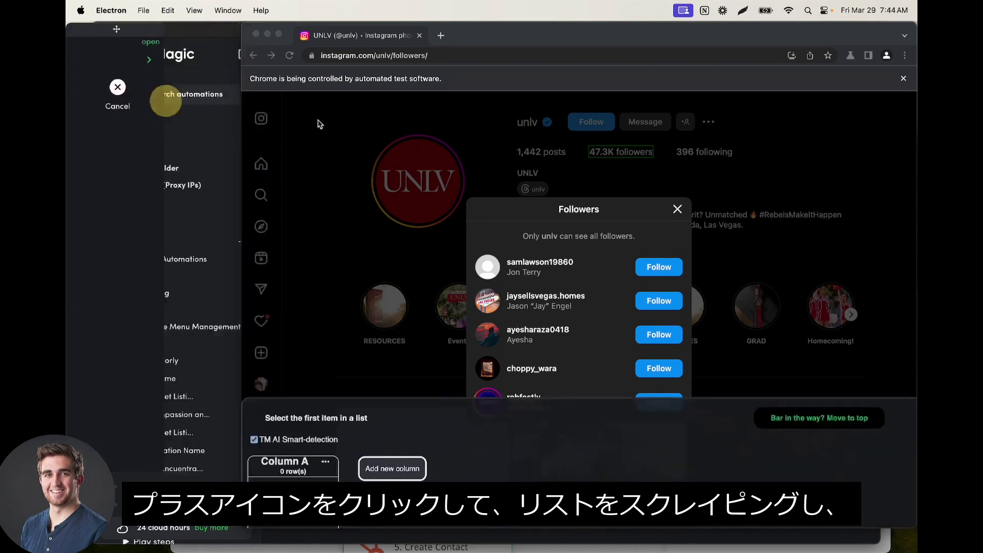
click(527, 263)
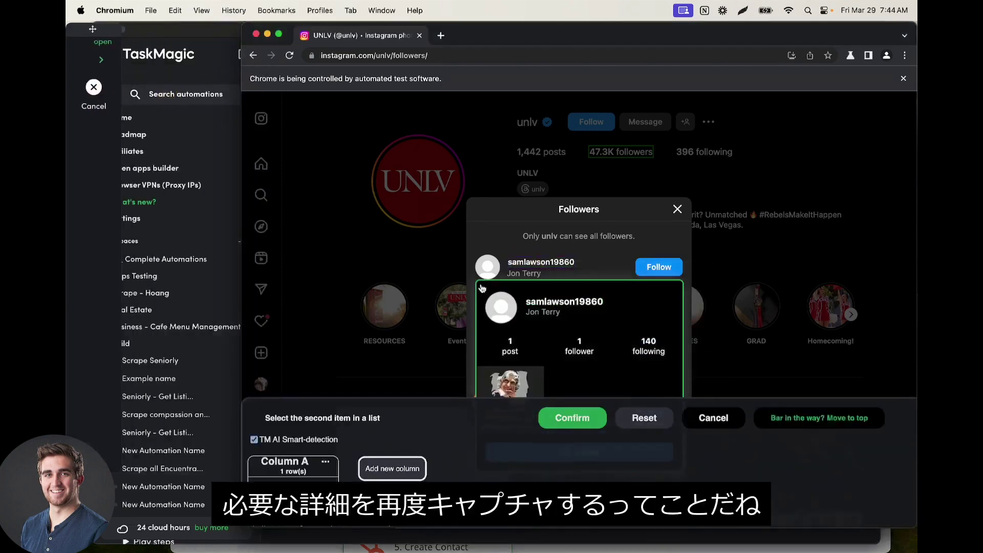
click(533, 296)
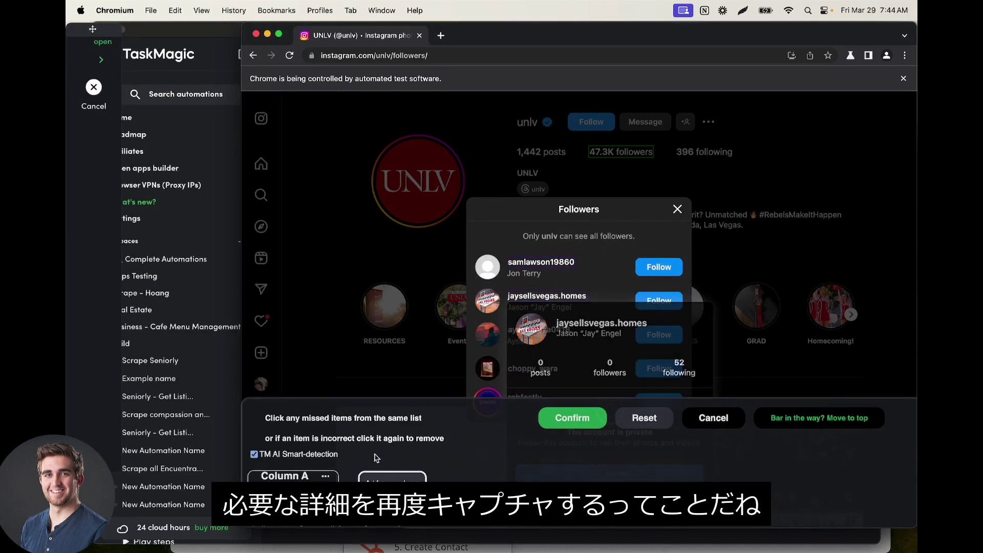
click(572, 417)
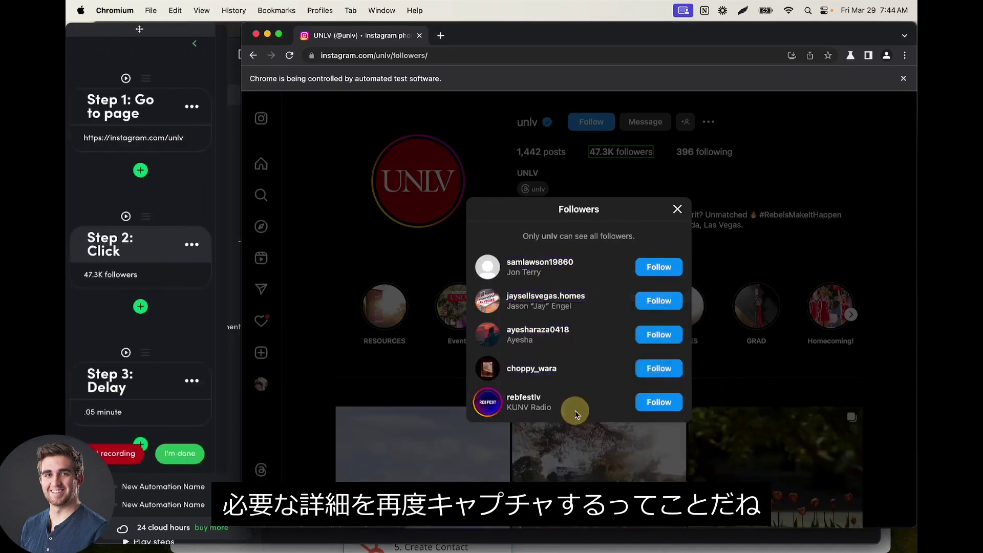
scroll(202, 368, down, 6)
scroll(203, 368, up, 3)
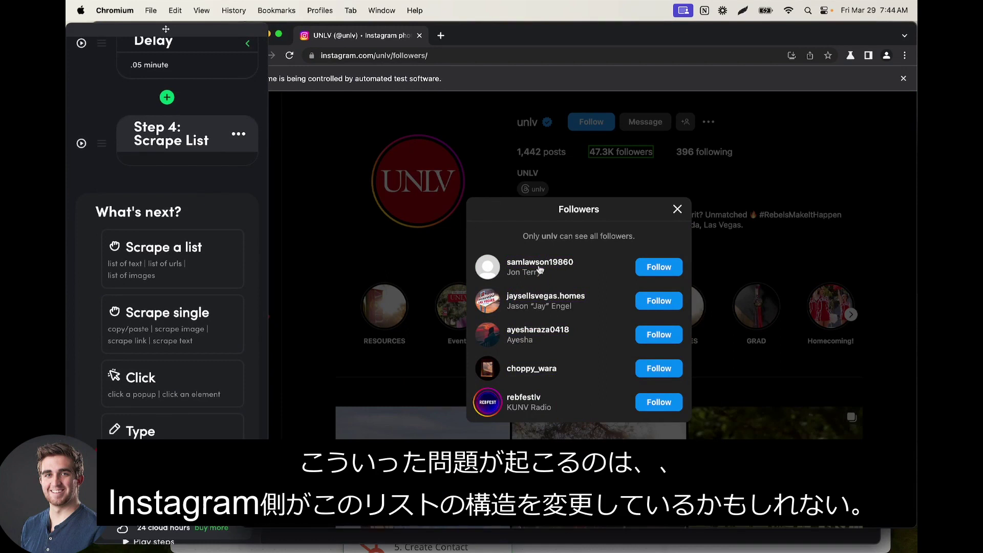
mouse_move(520, 266)
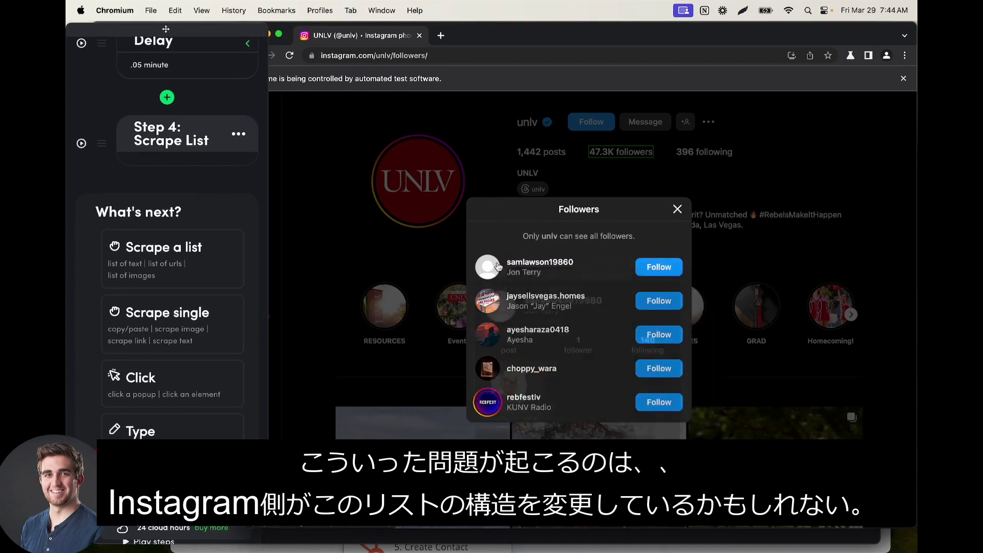